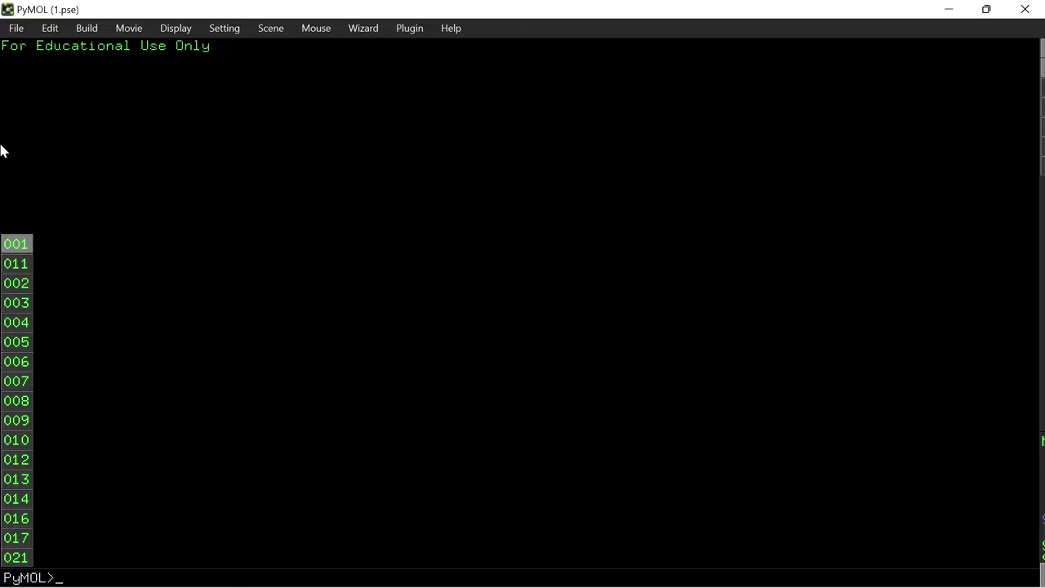
Recall scene 011, the six-membered ring with substituents labelled UP and DOWN
click(17, 264)
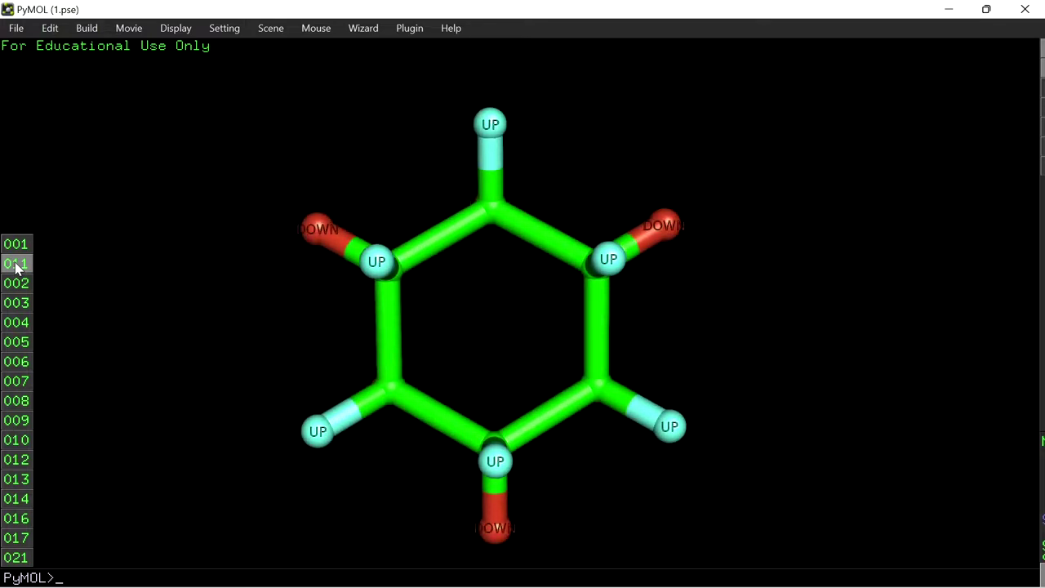
Point out the top ring atom, then the left carbon's DOWN atom and the adjacent UP atom
click(494, 208)
click(417, 202)
click(322, 234)
click(391, 277)
click(342, 290)
Highlight the same DOWN and UP pair again, then recall scene 002 with the full chair
click(311, 243)
click(376, 260)
click(369, 199)
click(25, 284)
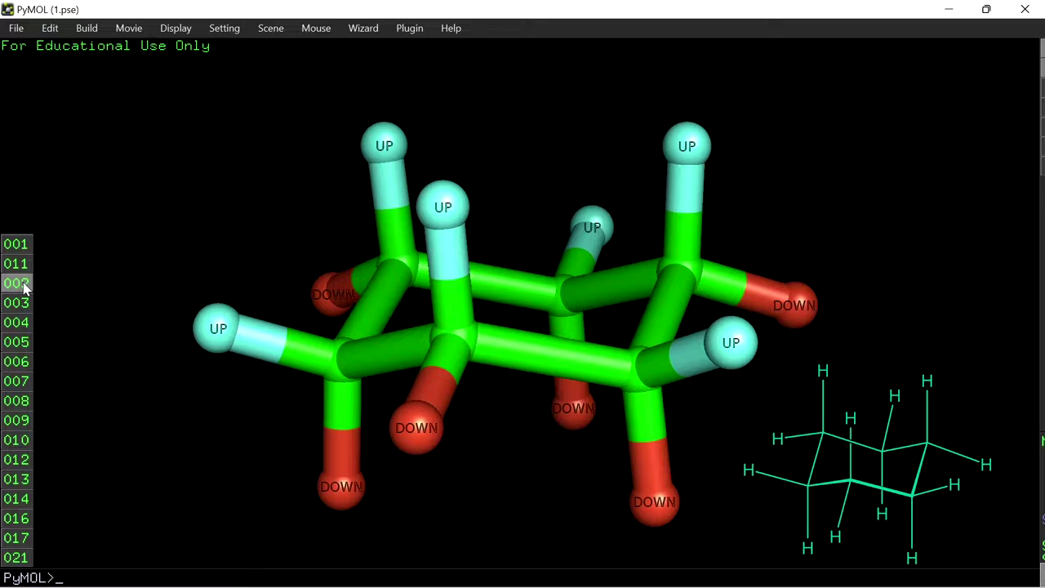
Highlight the central ring atom and top-centre UP atom, then recall scene 003 with only UP substituents
scroll(444, 338, up, 3)
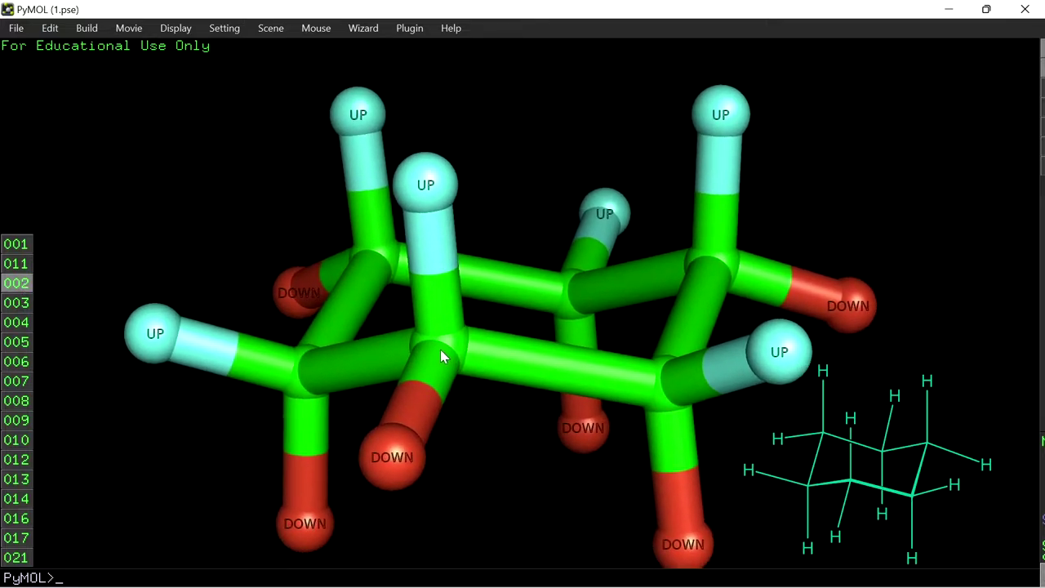
scroll(441, 351, down, 2)
click(445, 342)
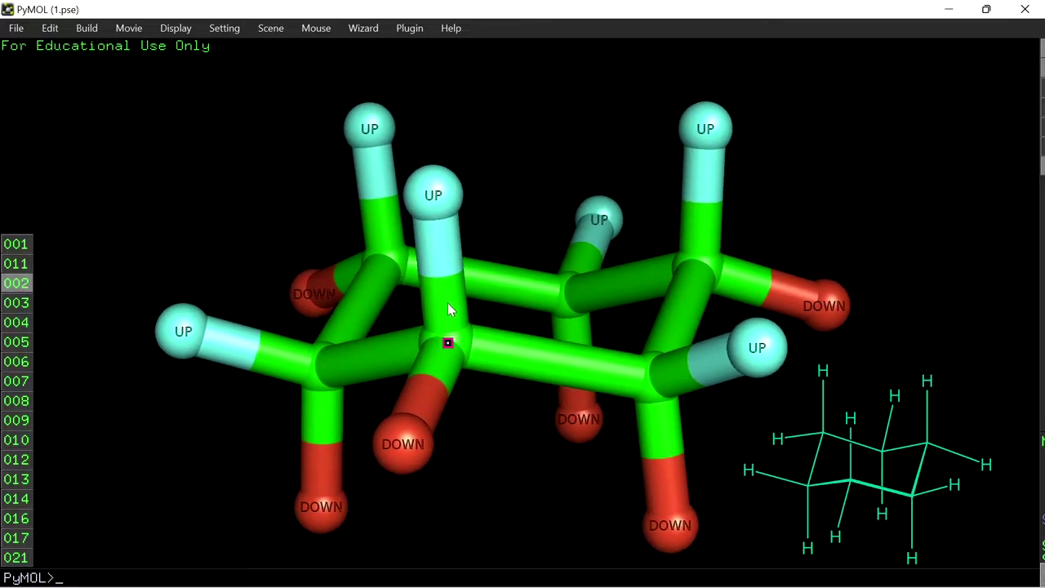
click(432, 193)
click(480, 437)
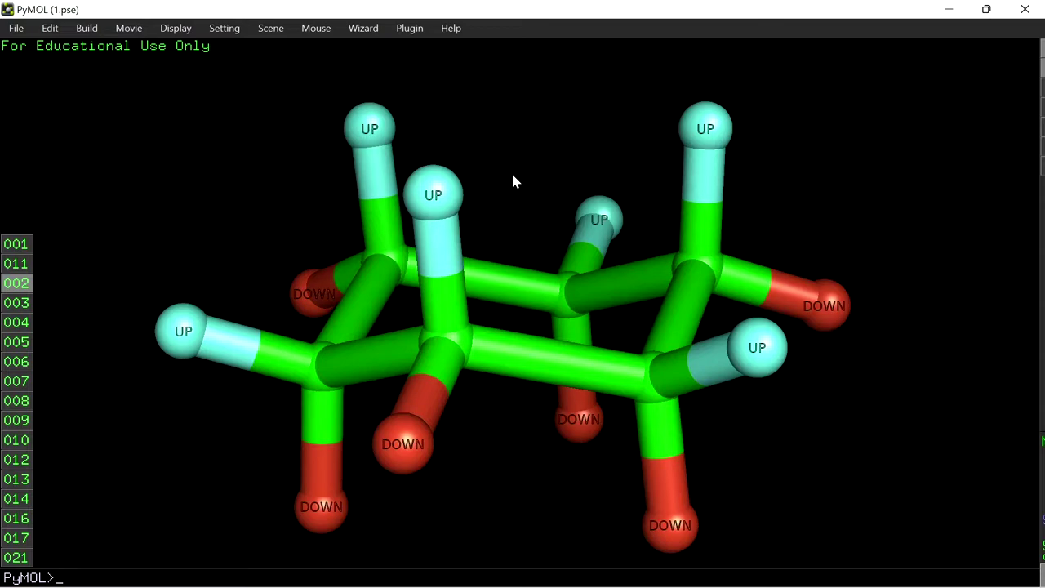
click(7, 304)
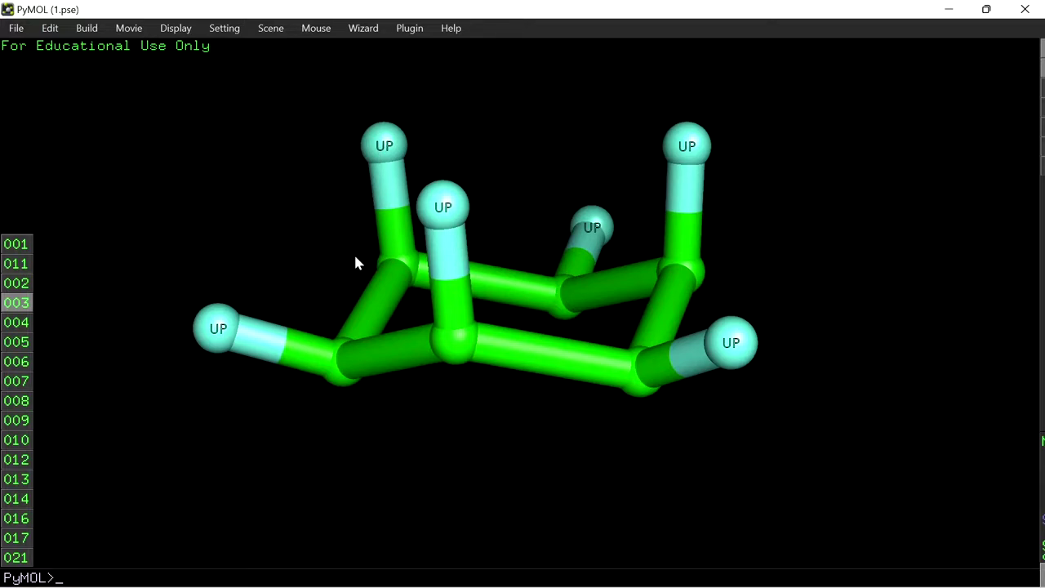
Highlight the middle, top-left and top-right axial UP atoms, then recall scene 004
click(442, 207)
click(386, 145)
click(691, 145)
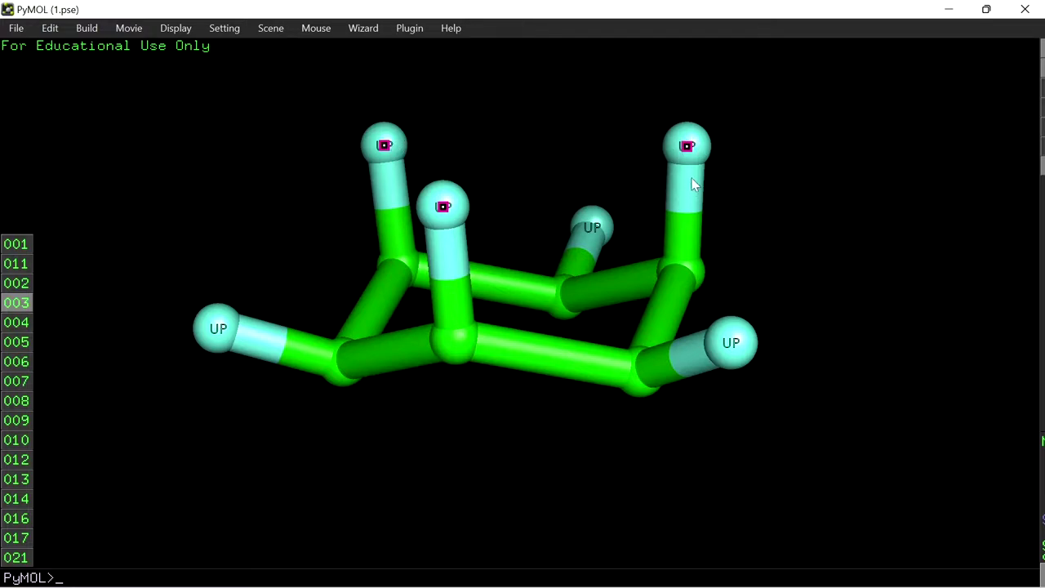
click(500, 196)
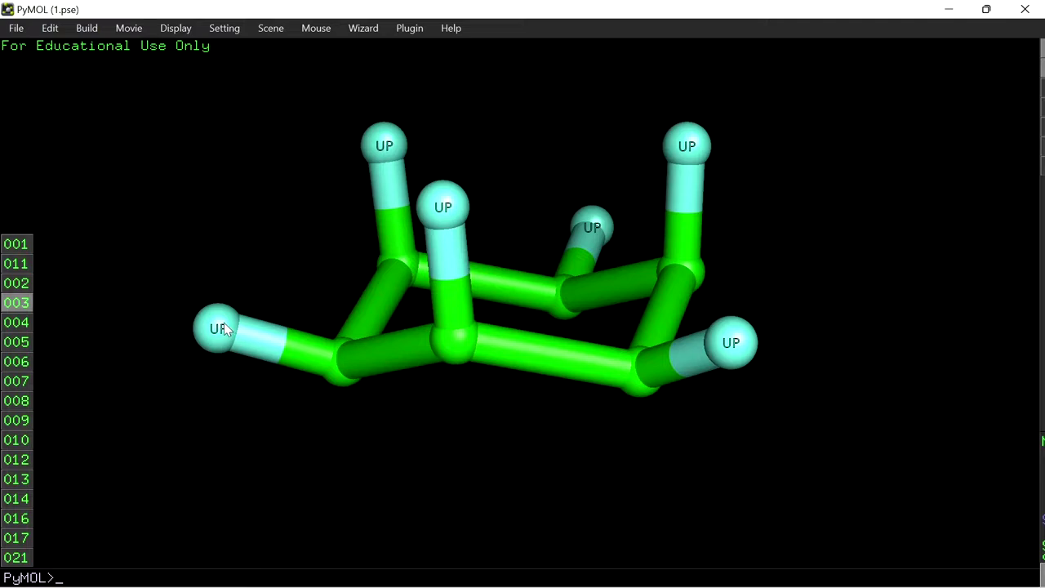
click(15, 323)
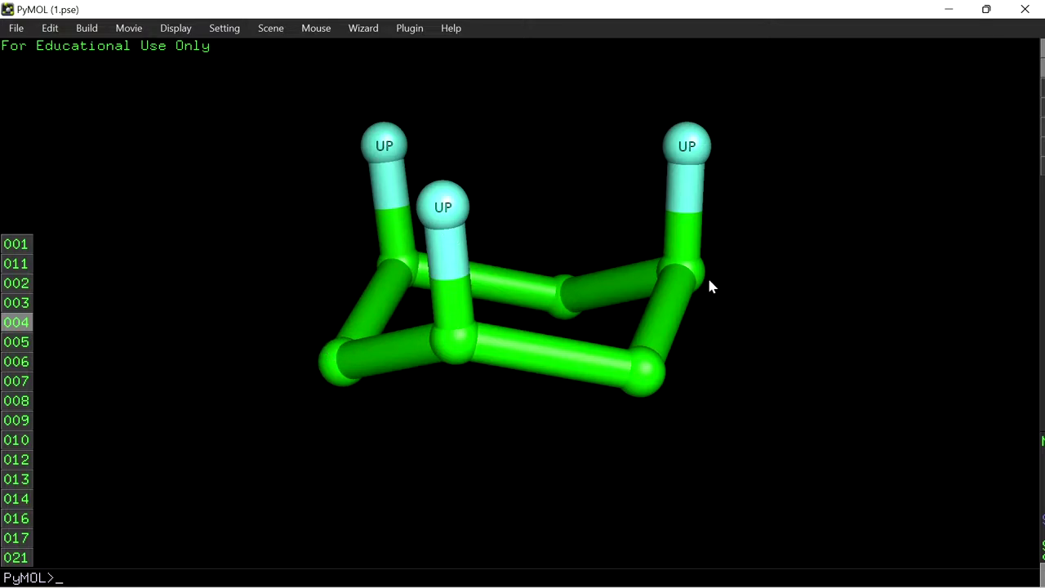
Highlight the lower central and upper right ring atoms, then recall scene 005
click(451, 354)
click(682, 269)
click(523, 205)
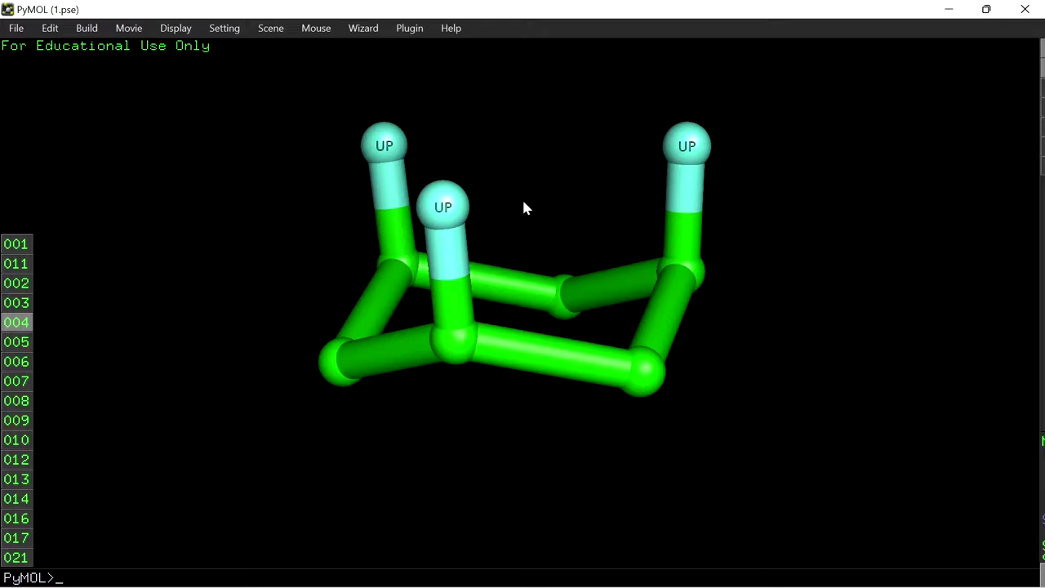
click(20, 343)
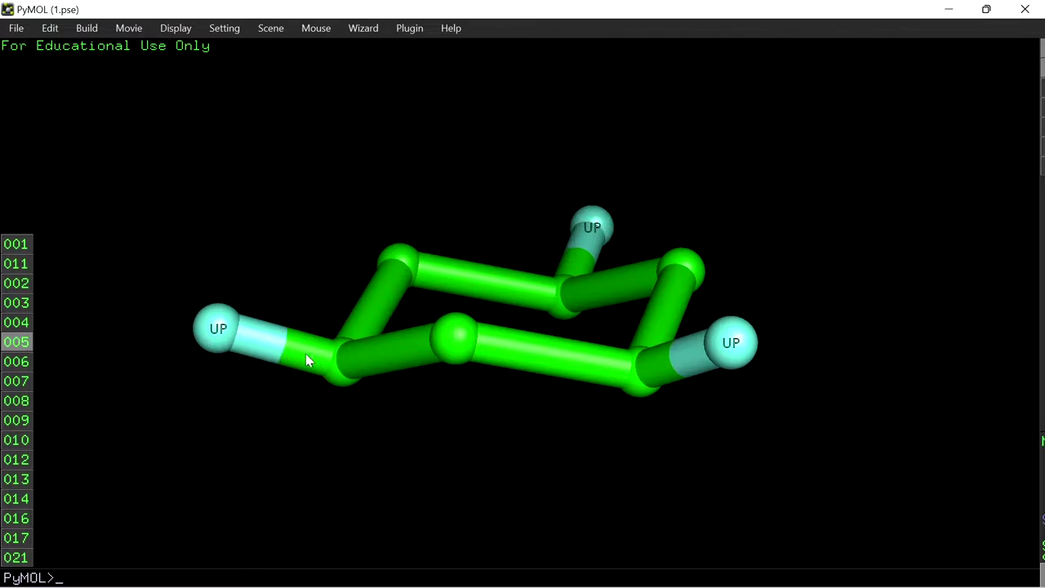
Highlight the left and back ring carbons, then recall scene 006 followed by scene 007
click(343, 365)
click(560, 287)
click(536, 447)
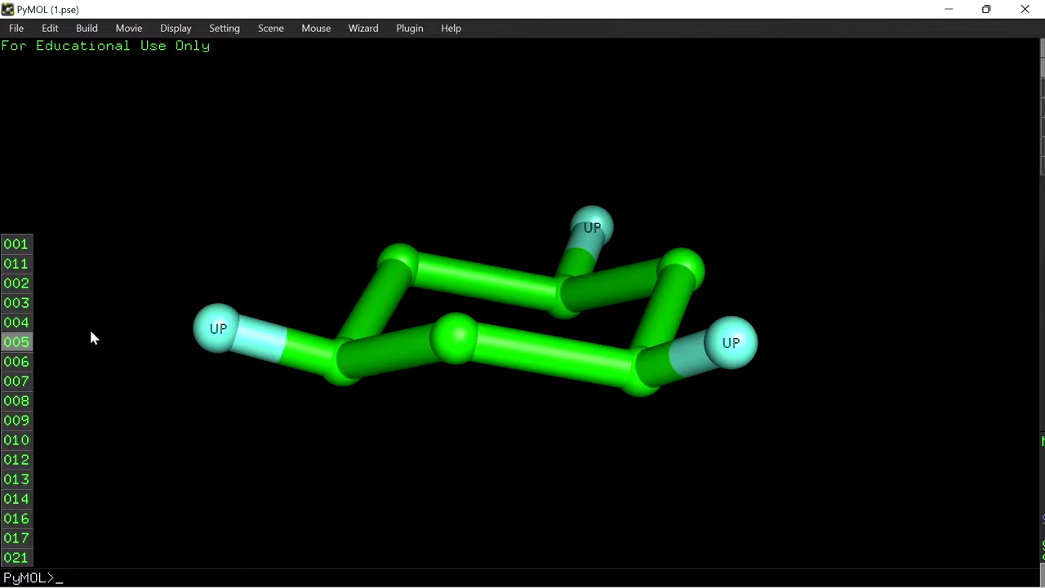
click(18, 362)
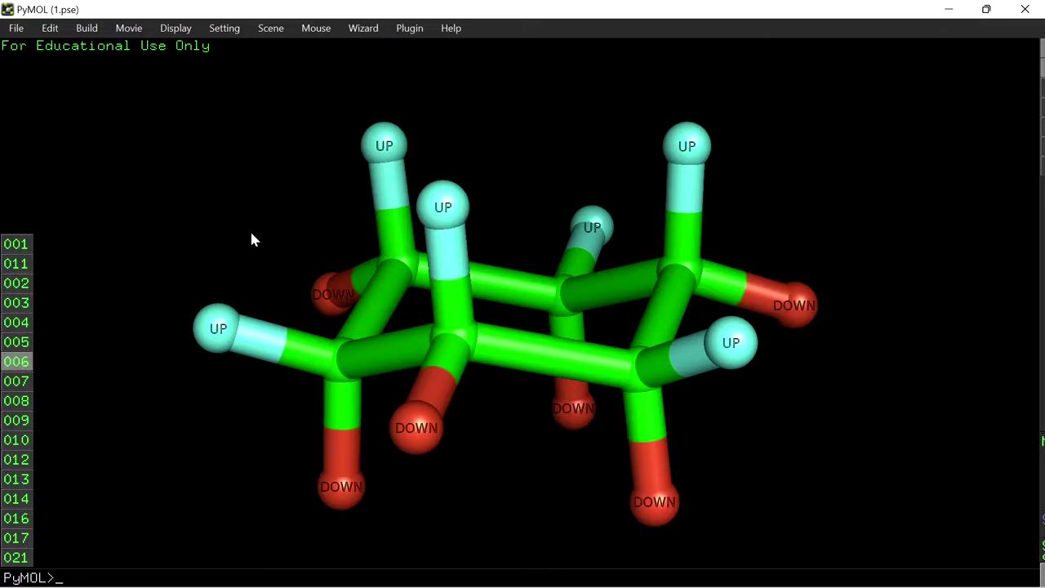
click(17, 381)
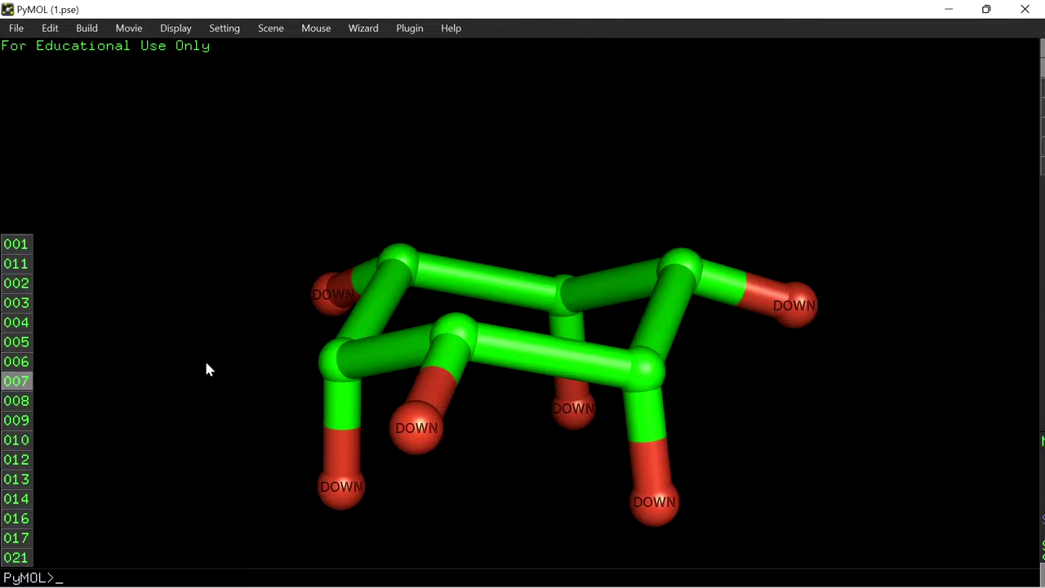
Highlight the DOWN atoms around the ring, then recall scene 008 with only axial DOWN substituents
click(342, 486)
click(574, 408)
click(614, 461)
click(437, 433)
click(331, 296)
click(793, 317)
click(16, 400)
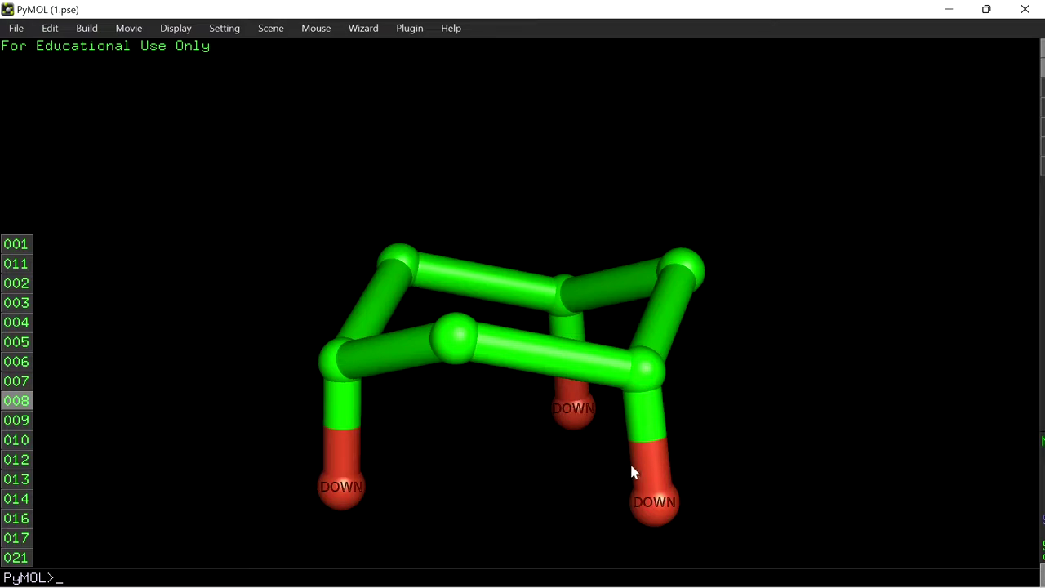
Highlight the right, middle and left axial DOWN atoms, then recall scene 009
click(647, 497)
click(574, 413)
click(347, 494)
click(468, 480)
click(13, 421)
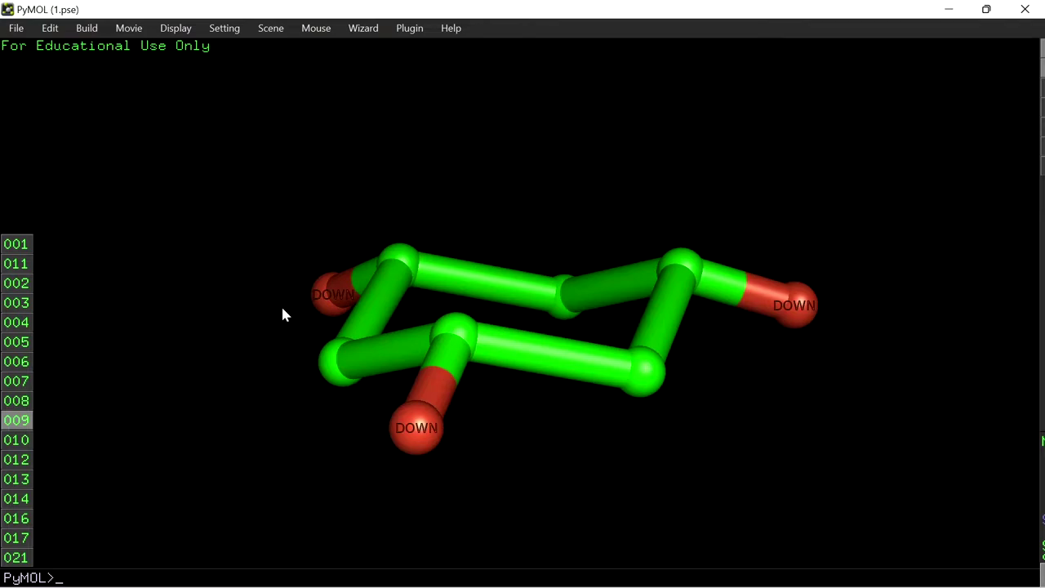
Highlight the upper-left and lower front DOWN atoms in scene 009, then deselect them
click(319, 298)
click(416, 428)
click(181, 433)
Recall scene 010 with all substituents and highlight its front and left ring carbons
click(7, 441)
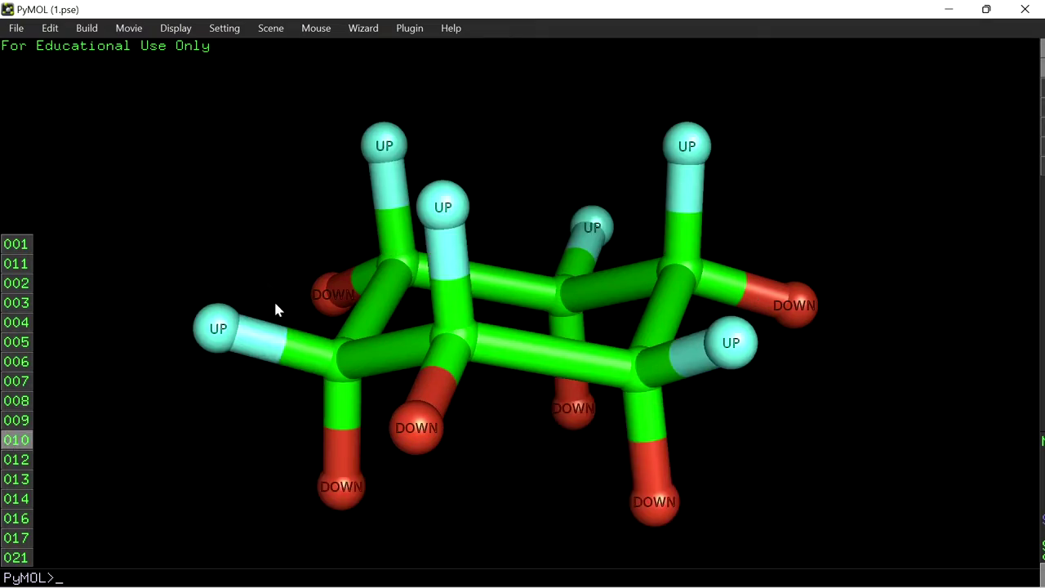
click(459, 348)
click(341, 362)
click(510, 417)
Step through scenes 012 and 013 to scene 014 showing only axial substituents
click(9, 460)
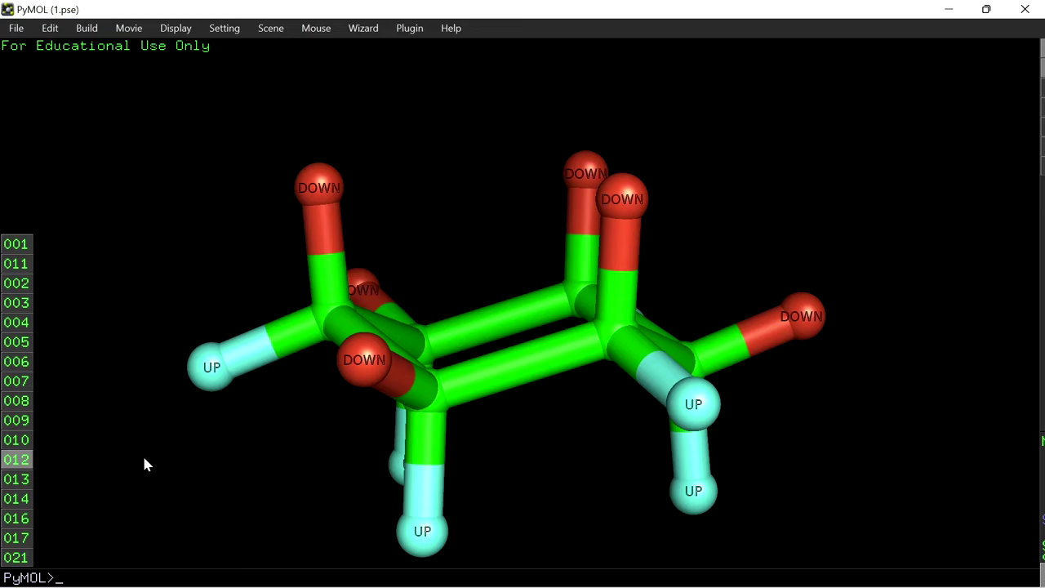
click(10, 482)
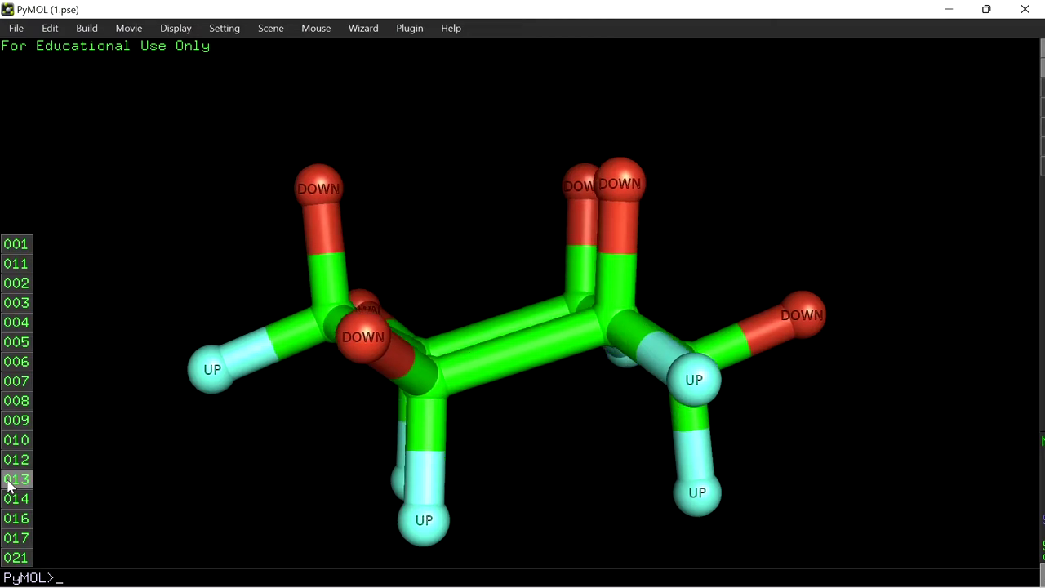
key(Page_Down)
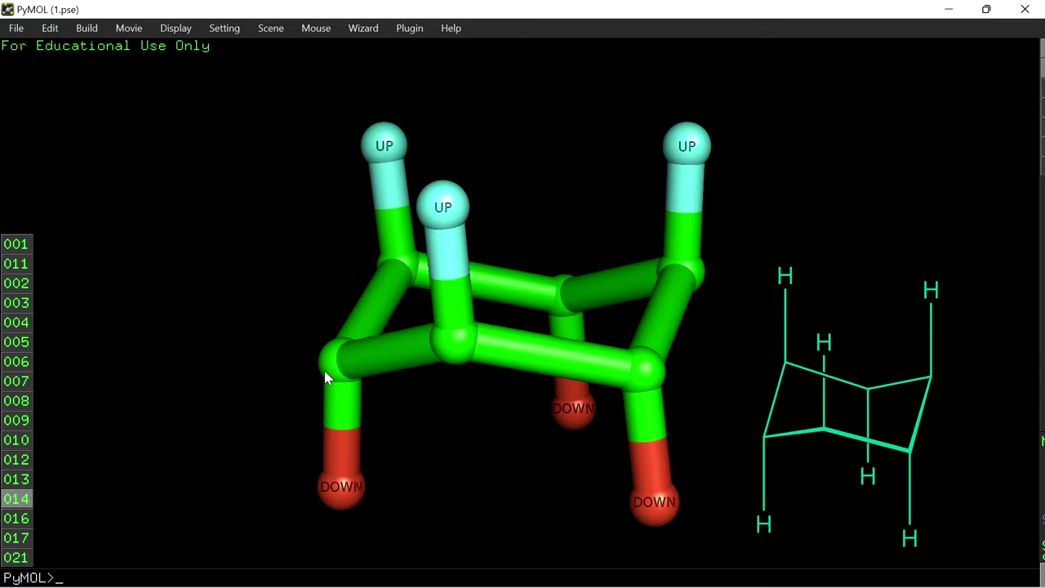
Compare scene 016's six equatorial substituents with scene 014's axial ones, ending on scene 016
click(19, 519)
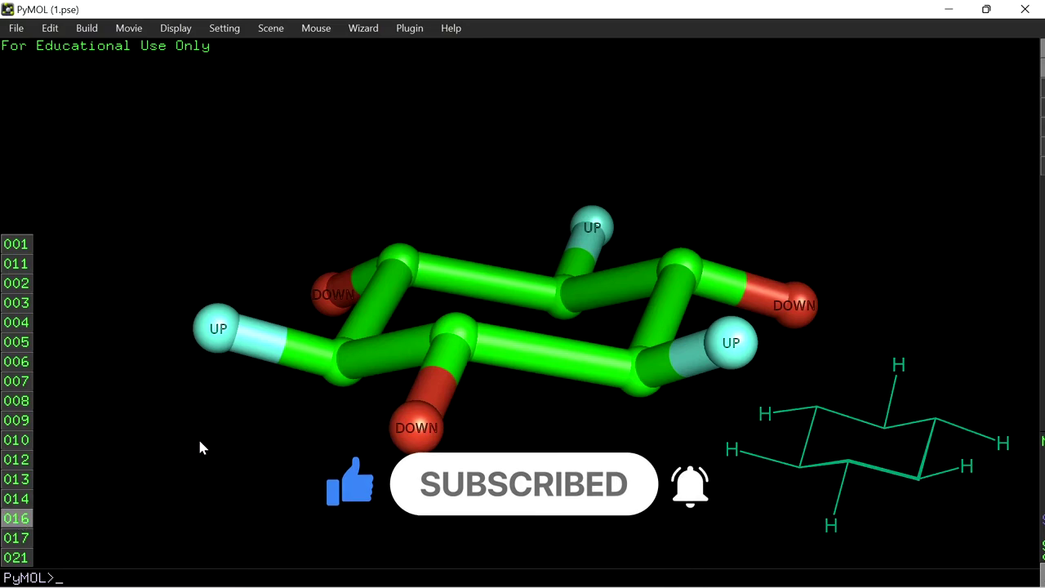
click(16, 499)
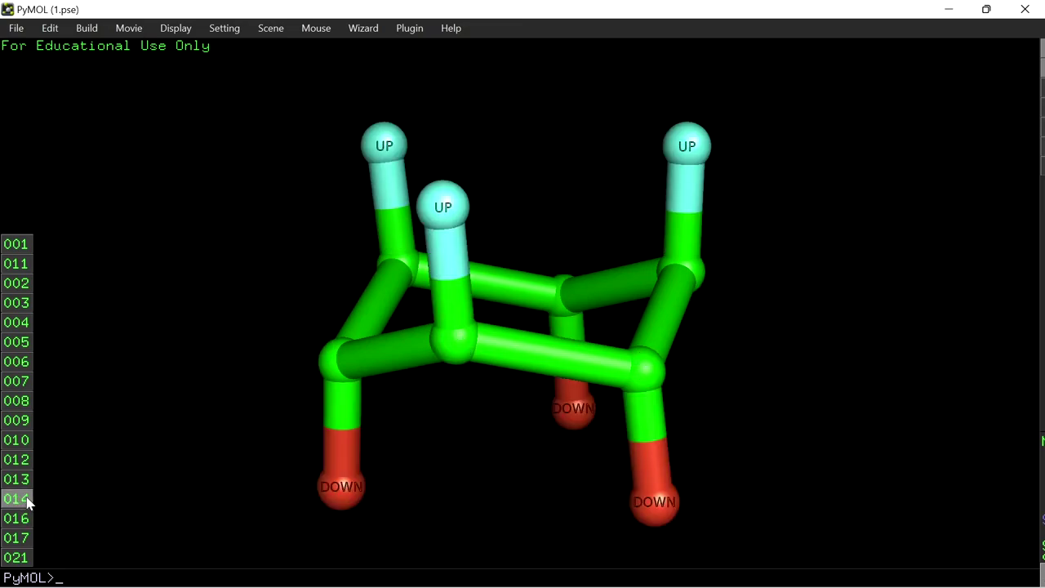
click(18, 518)
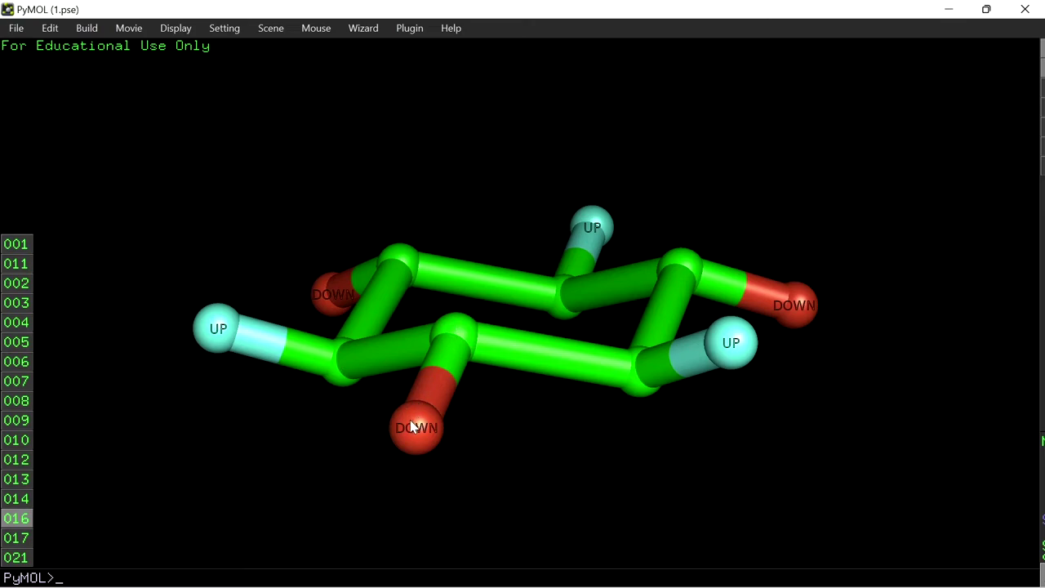
Advance to scene 017 and pick a ring carbon, its axial UP atom and its equatorial UP atom
key(Page_Down)
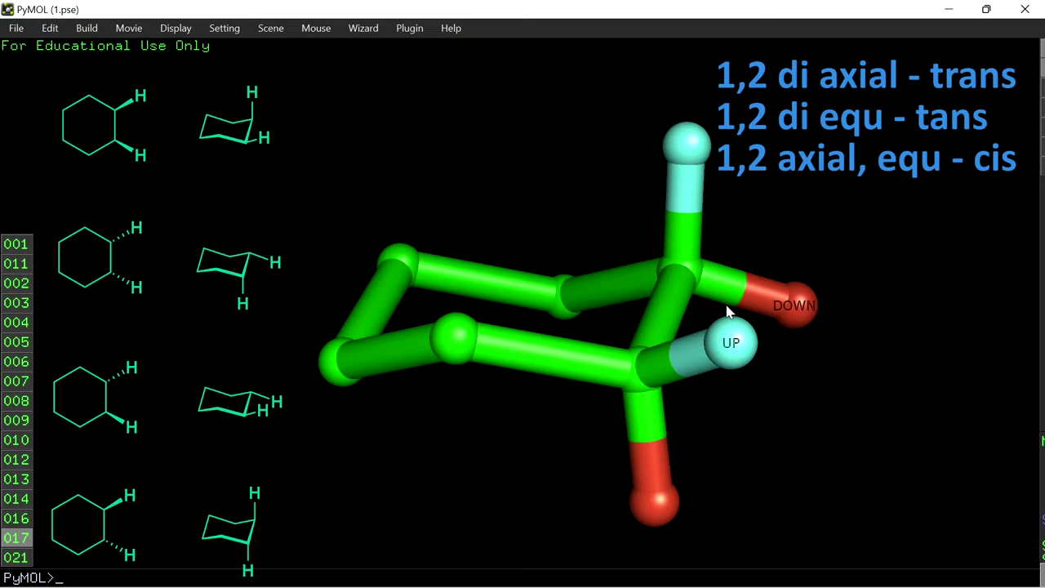
click(680, 279)
click(687, 147)
click(731, 341)
Clear the picks, then pick the equatorial DOWN and lower axial DOWN atoms as a pair
click(816, 382)
click(795, 305)
click(658, 510)
click(782, 500)
Pick an equatorial UP and equatorial DOWN atom pair on neighbouring carbons
click(729, 343)
click(802, 306)
click(736, 348)
click(735, 348)
Clear the picks and pair the top axial UP atom with the bottom axial DOWN atom
click(822, 335)
click(702, 152)
click(653, 500)
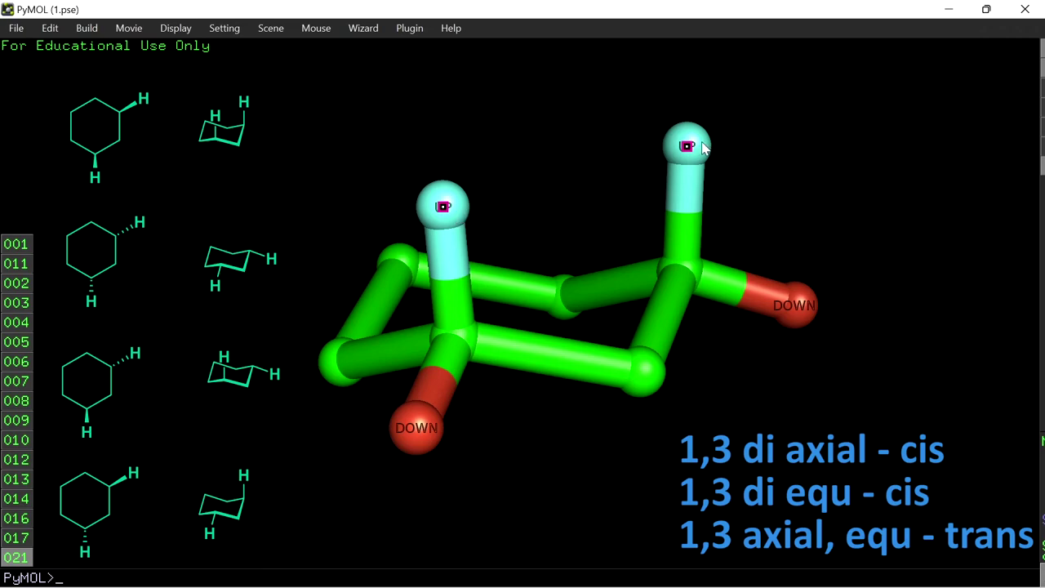
Pick the left and right DOWN atoms as a 1,3 pair, then the left UP atom
click(567, 211)
click(418, 427)
click(792, 307)
click(787, 356)
click(458, 209)
click(812, 371)
Pair the right UP atom with the lower-left DOWN atom, then recall scene 002
click(690, 145)
click(412, 430)
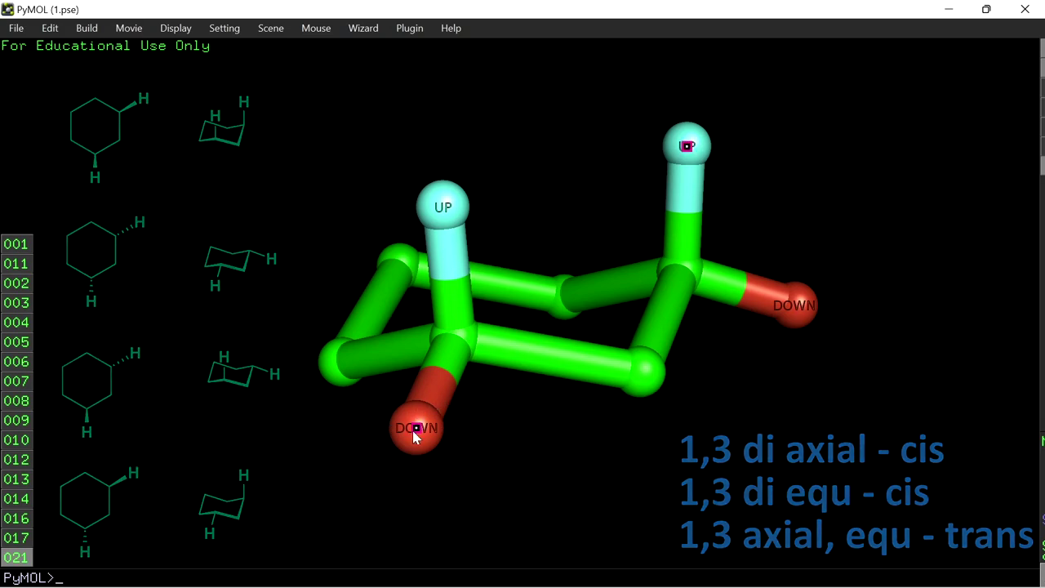
click(541, 470)
click(16, 283)
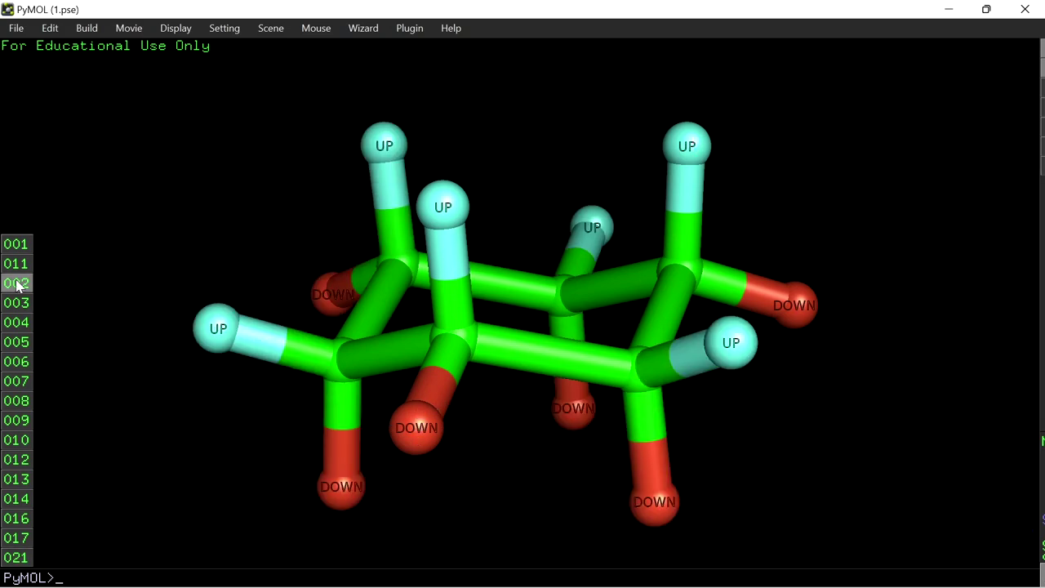